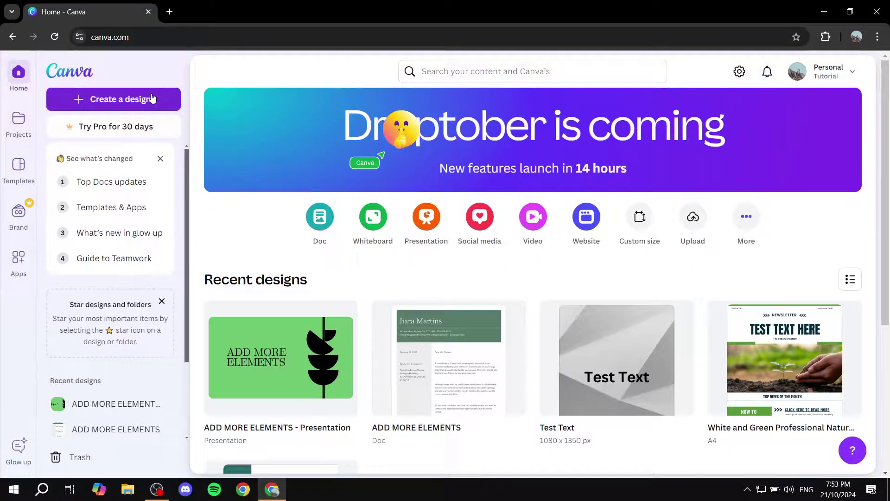
Start a new design and search the design types for 'Banner' to get a Blog Banner.
left_click(113, 98)
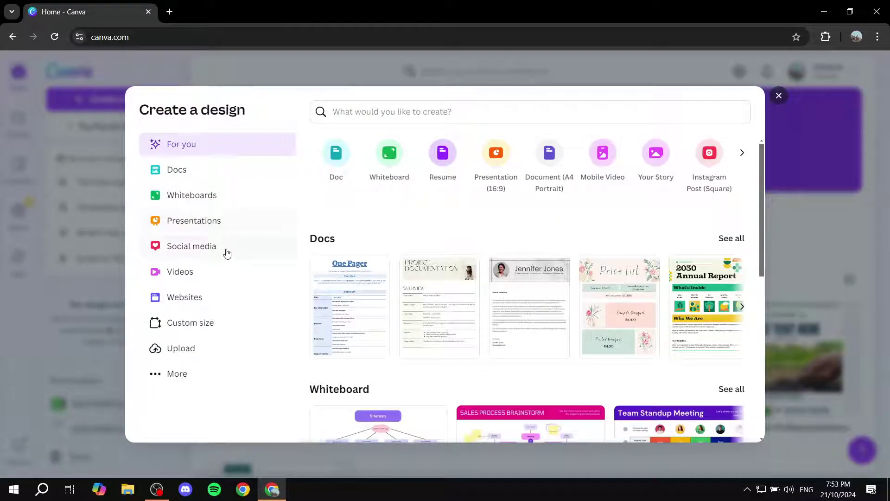
left_click(177, 373)
left_click(453, 103)
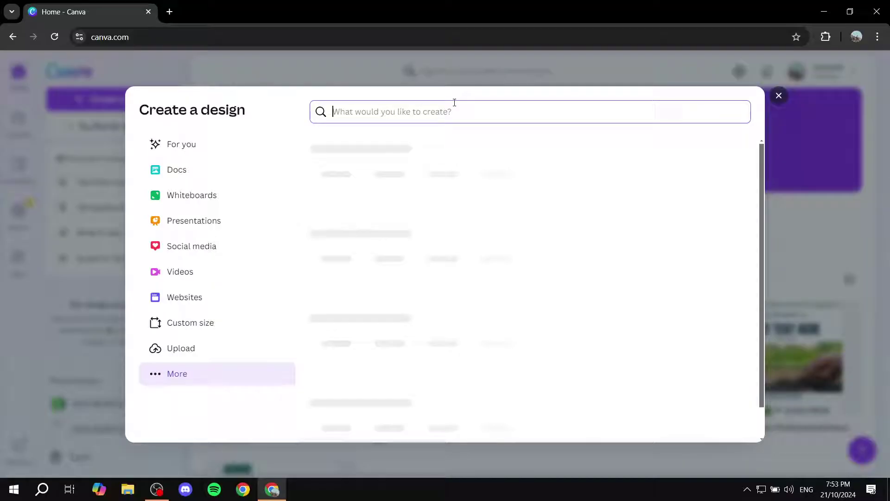
type("Banner")
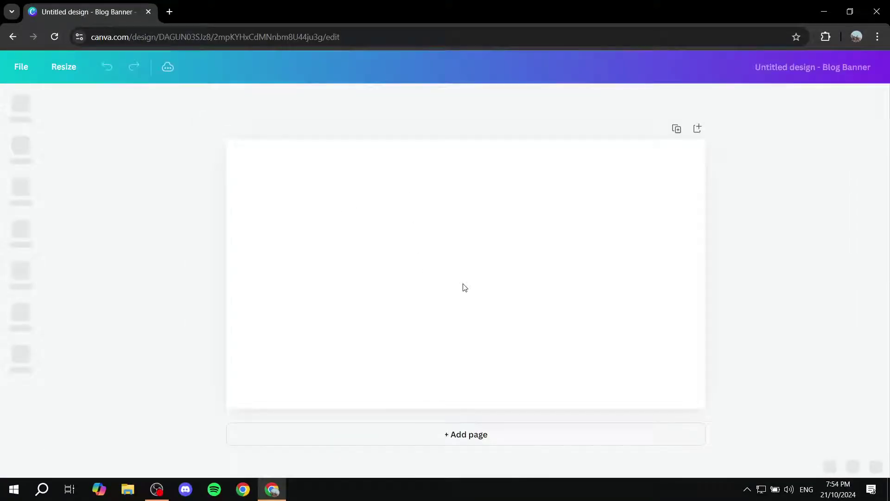
Apply the Blue Geometric Marketing Strategy Workshop template to the blank banner page and return to the template list.
left_click(476, 247)
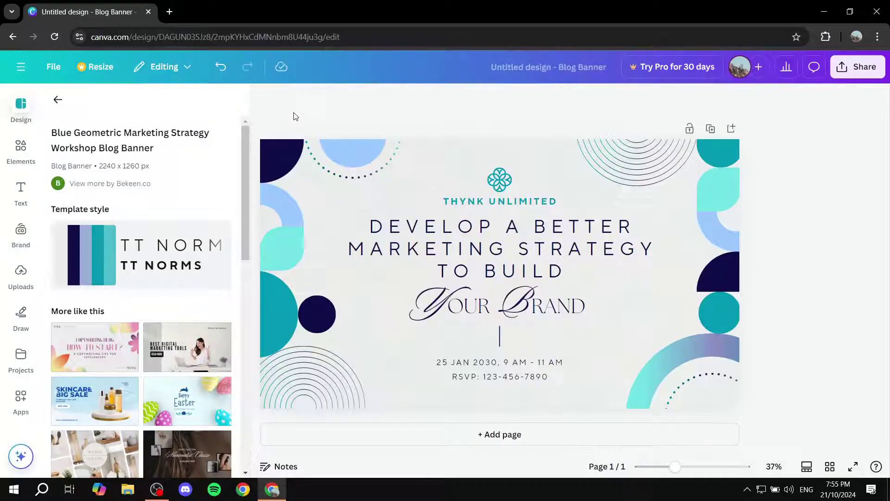
left_click(54, 101)
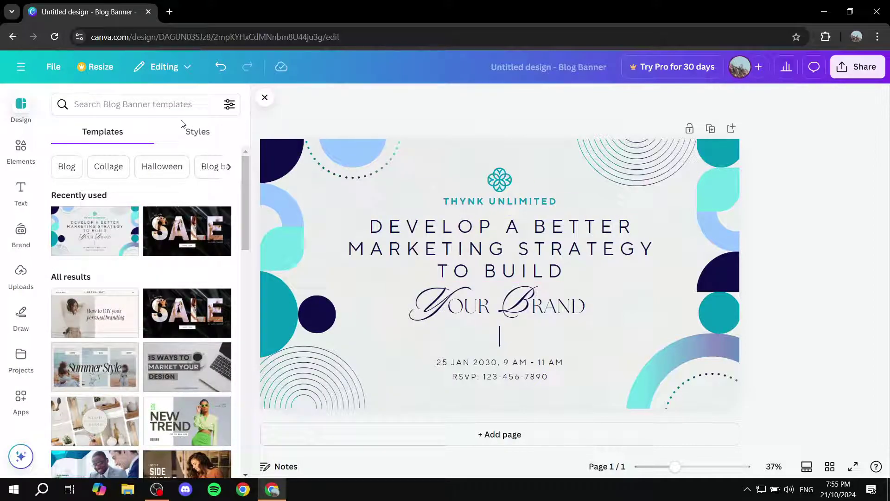
Rewrite the banner's main heading as 'ADD YOUR OWN TEXT'.
left_click(264, 99)
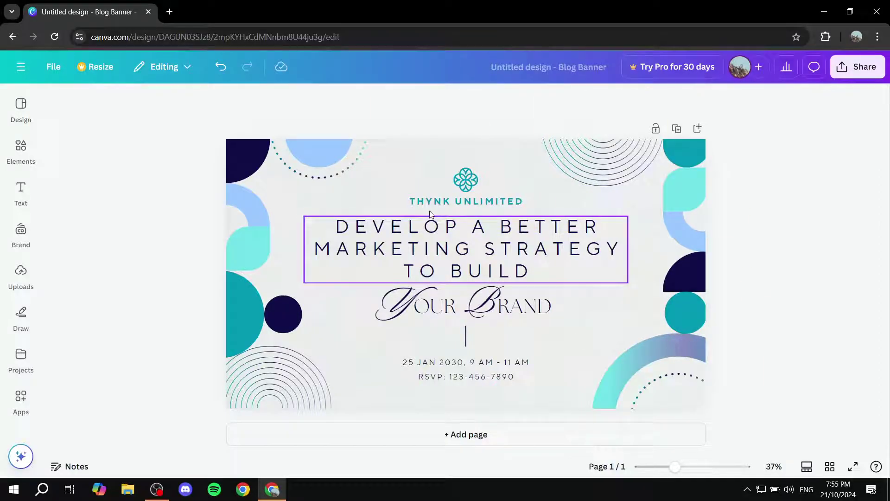
double_click(473, 250)
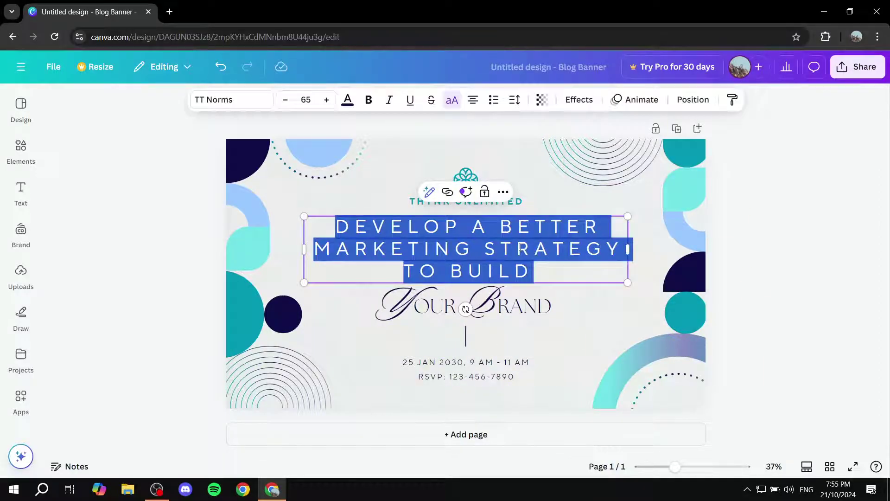
type("A")
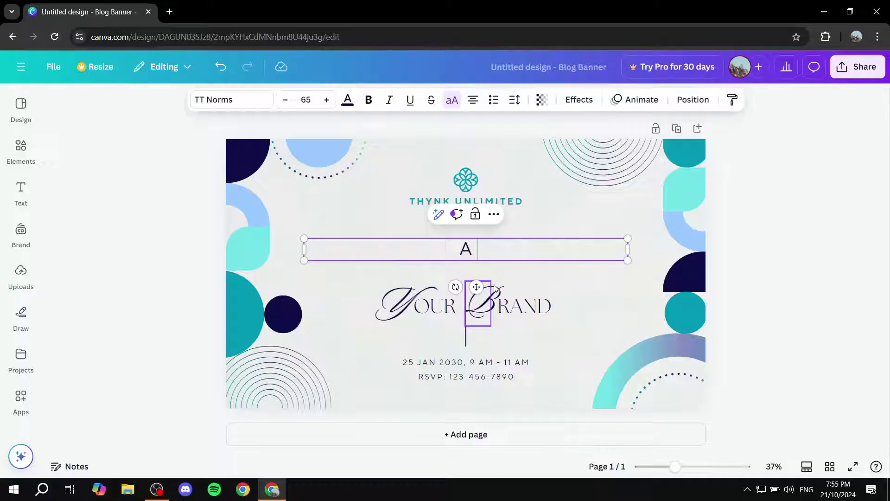
type("DD YOUR OWN TEXT")
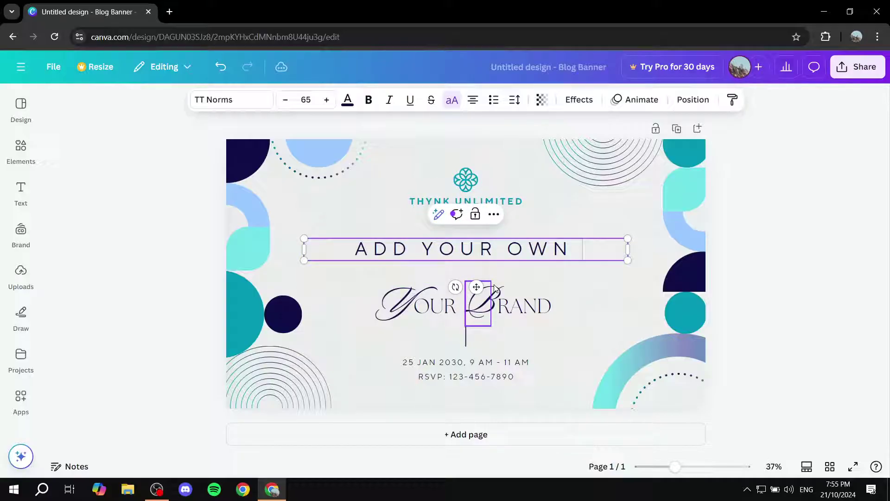
left_click(824, 238)
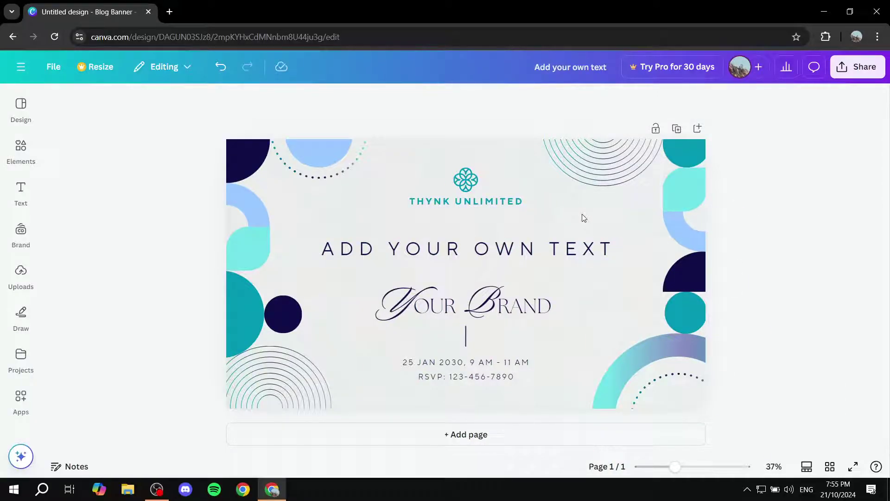
Make the banner background dark grey (#3C3C3C) with a custom colour.
left_click(376, 211)
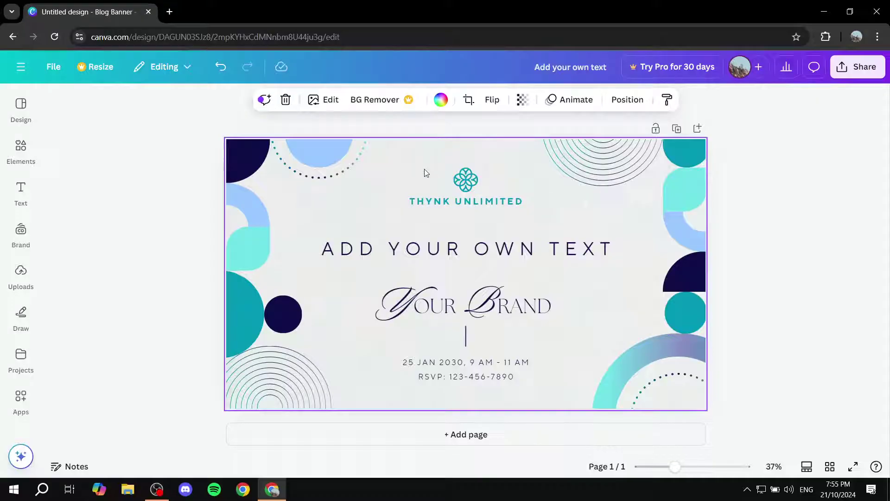
left_click(441, 101)
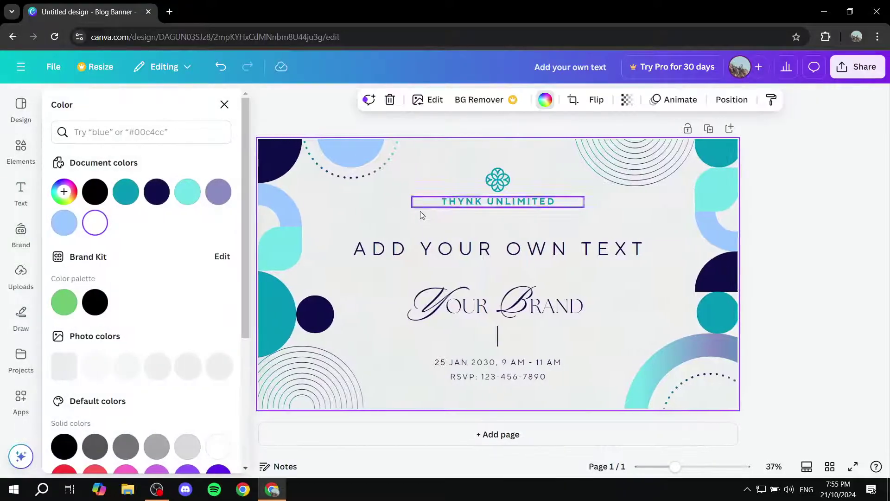
left_click(95, 192)
left_click(414, 116)
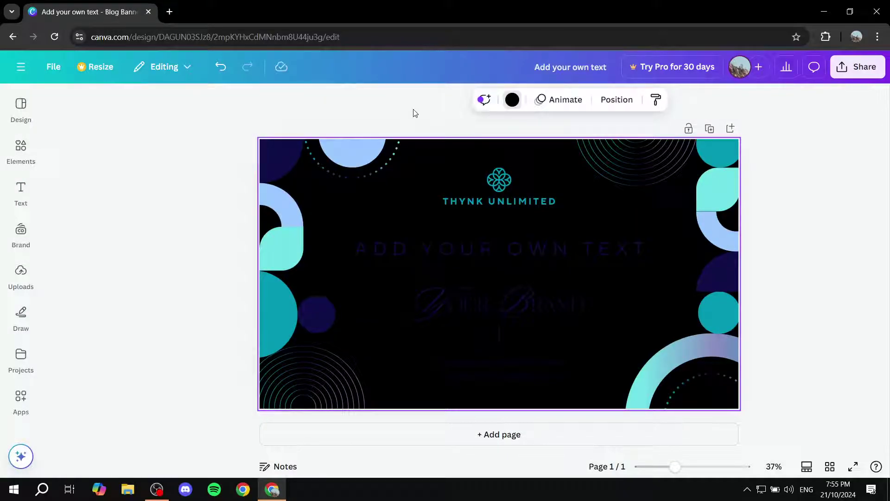
left_click(409, 99)
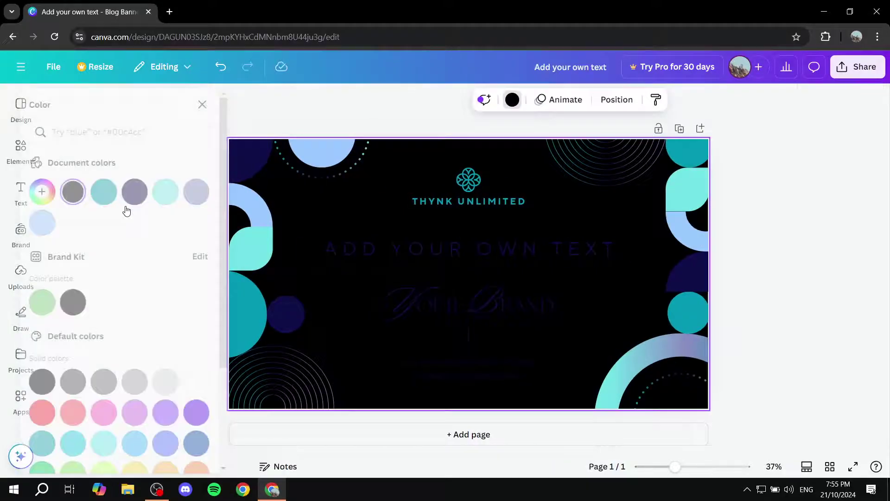
left_click(64, 191)
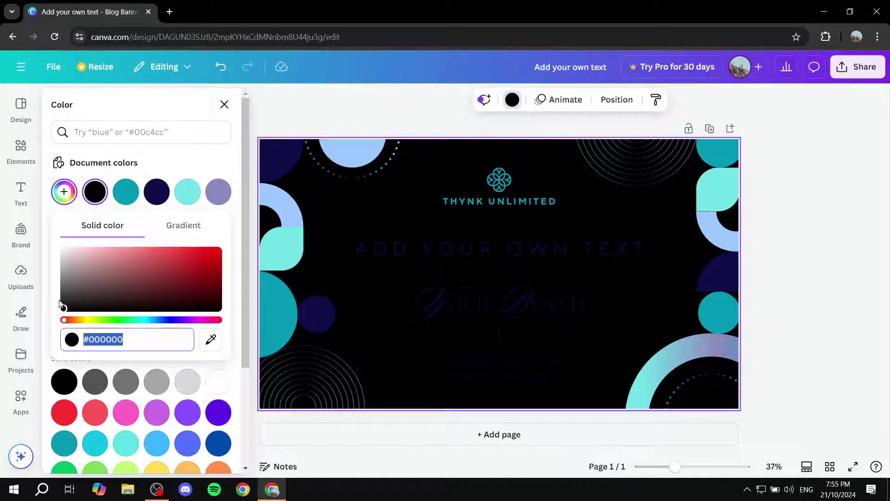
left_click_drag(59, 303, 59, 300)
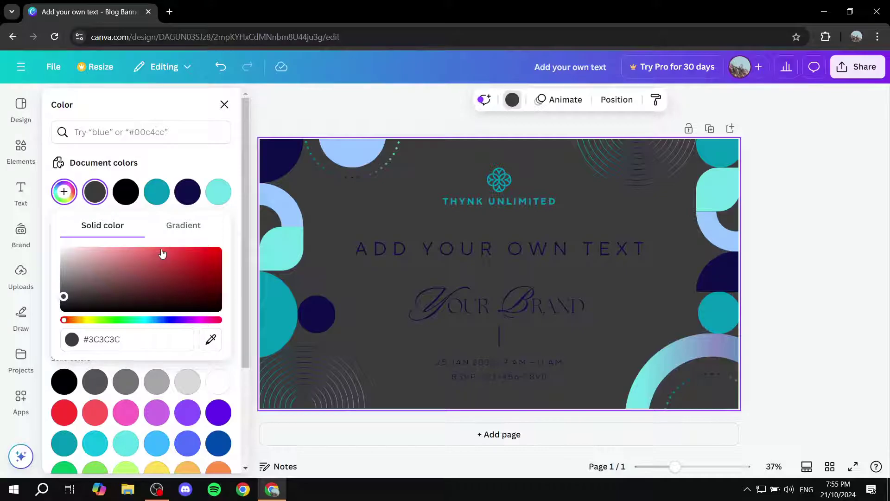
left_click(338, 96)
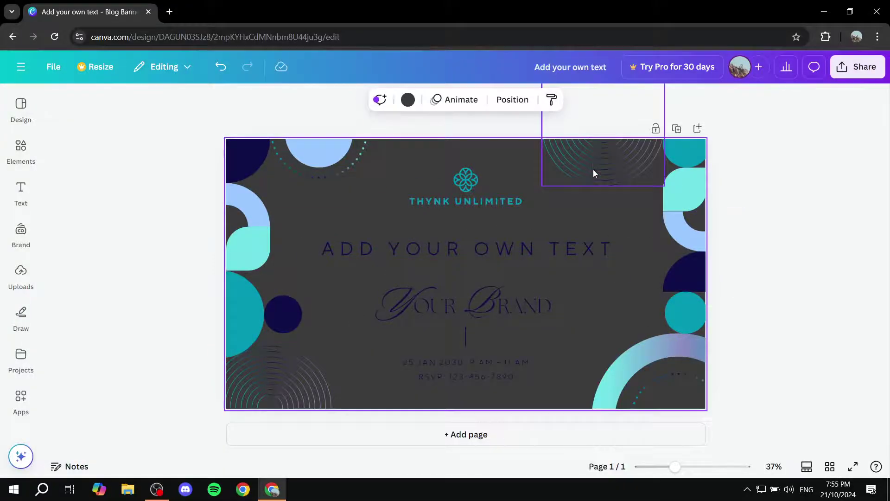
Download the banner as a 2240 × 1260 PNG named 'Add your own text.png'.
left_click(867, 68)
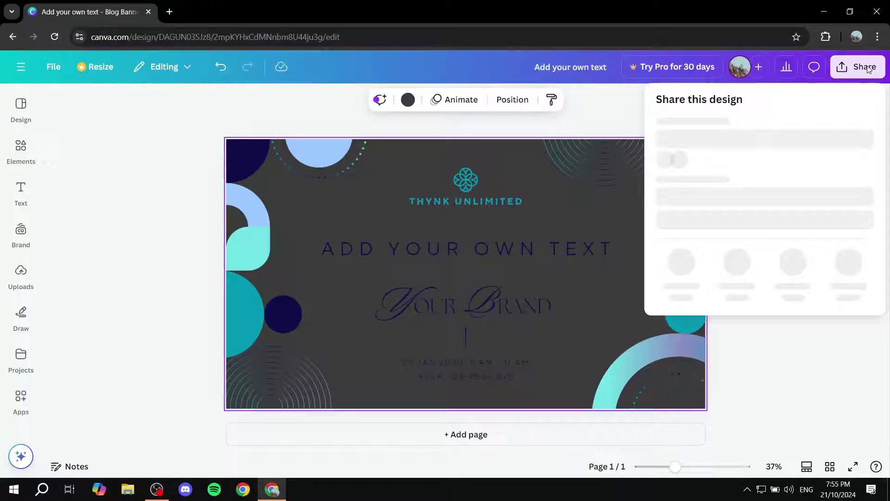
left_click(682, 301)
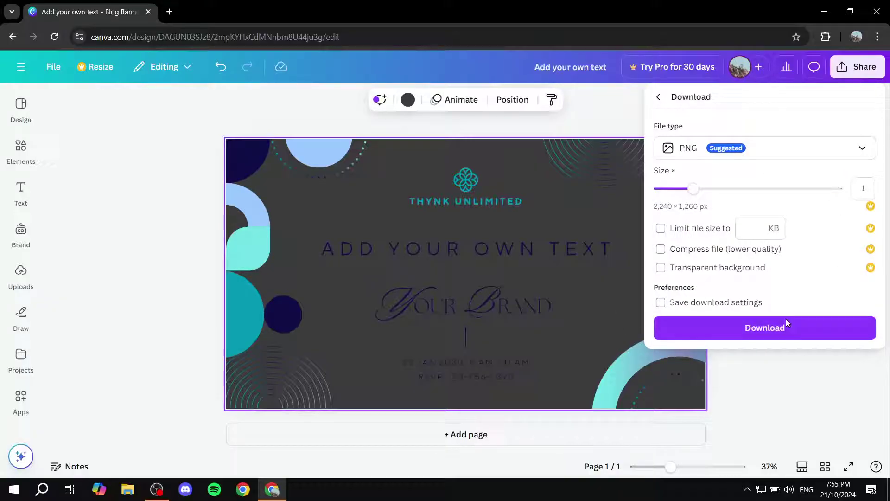
left_click(787, 323)
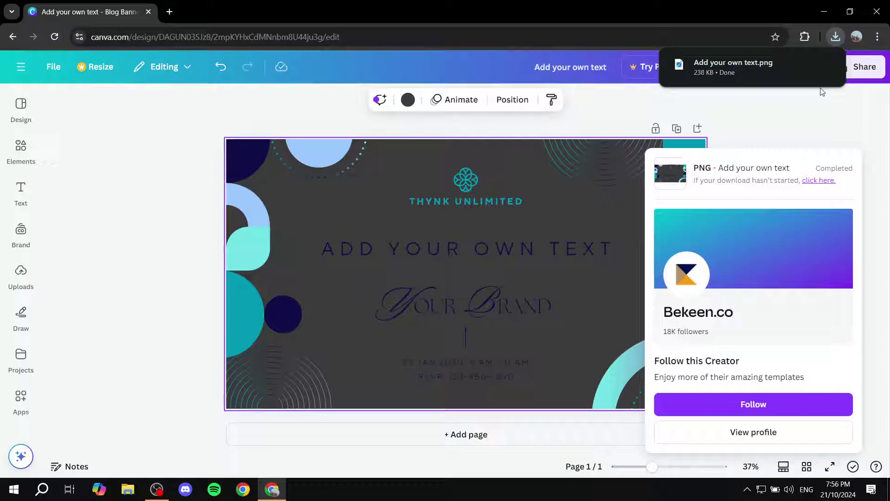
left_click(819, 123)
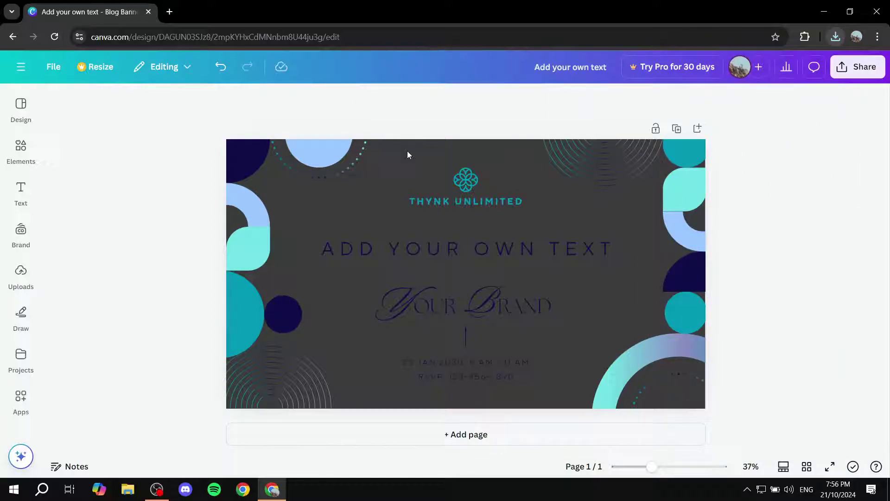
Open a new tab and search Google for 'Docuslice'.
left_click(169, 14)
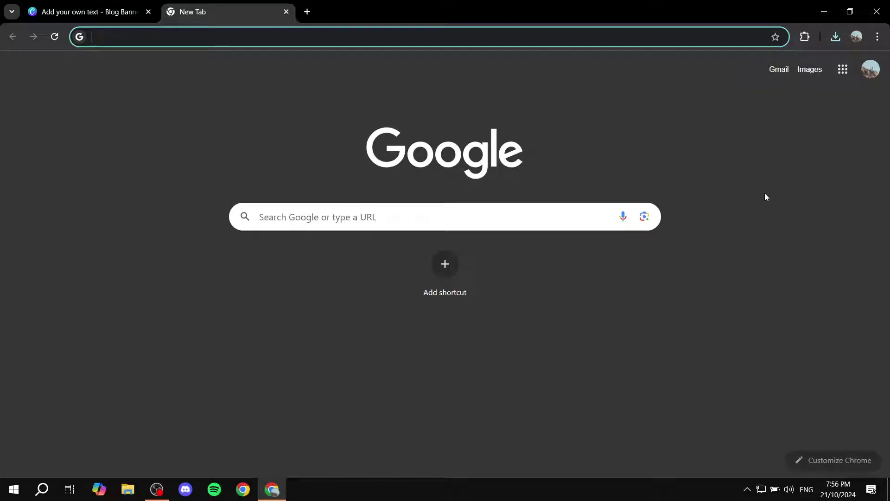
left_click(764, 193)
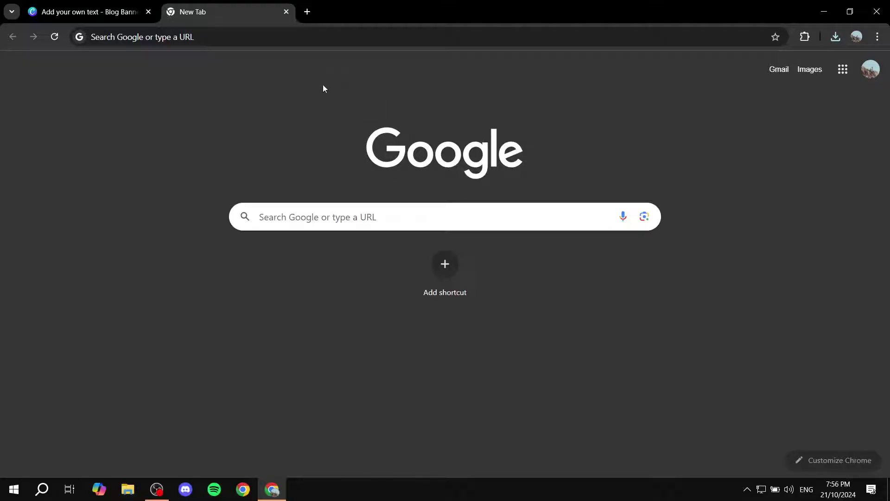
left_click(277, 36)
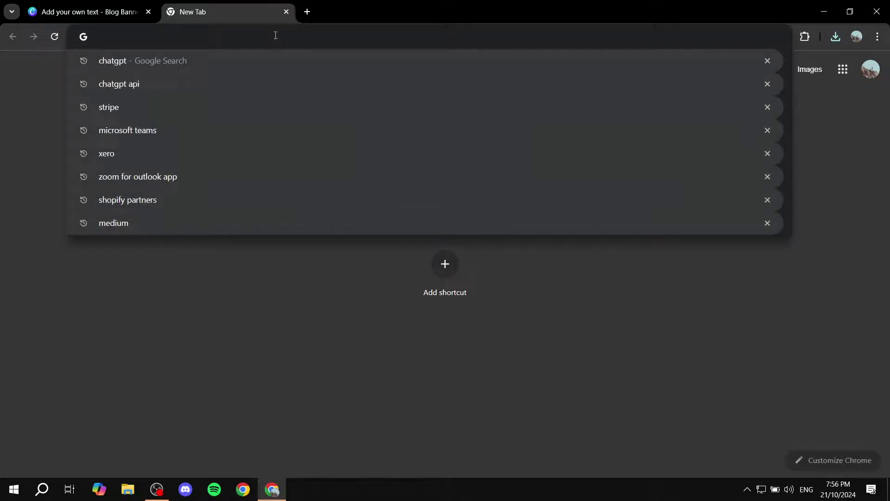
type("Docusl")
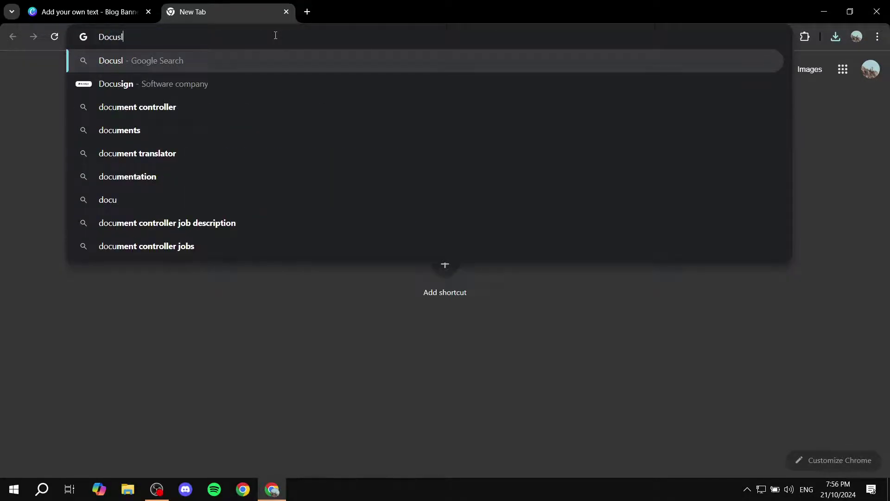
type("ice")
key("Return")
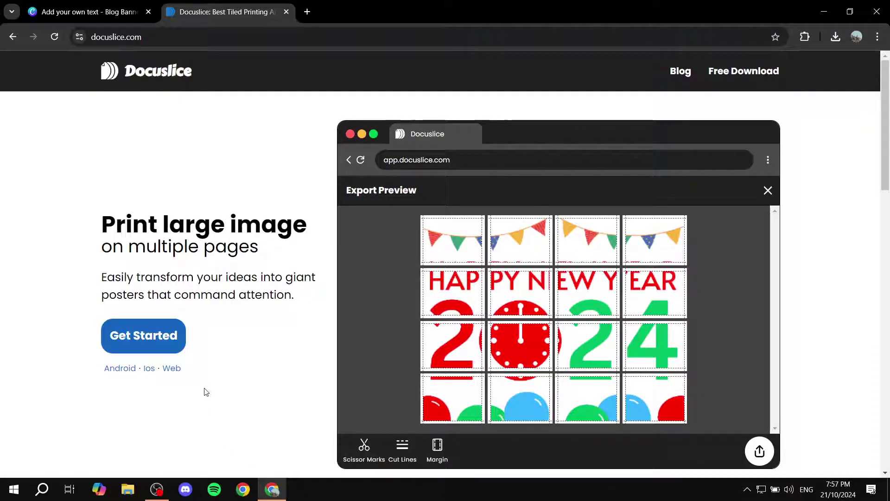
Start a new web poster and place Add your own text.png from Downloads on its page.
left_click(171, 368)
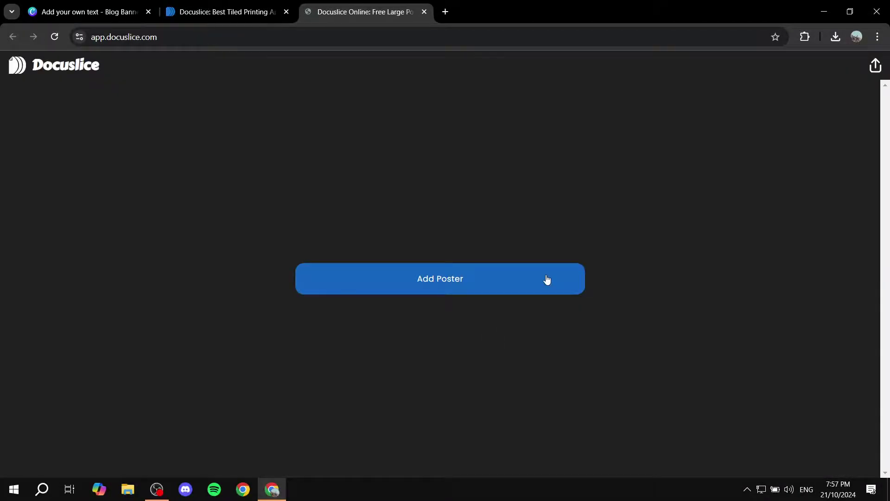
left_click(547, 280)
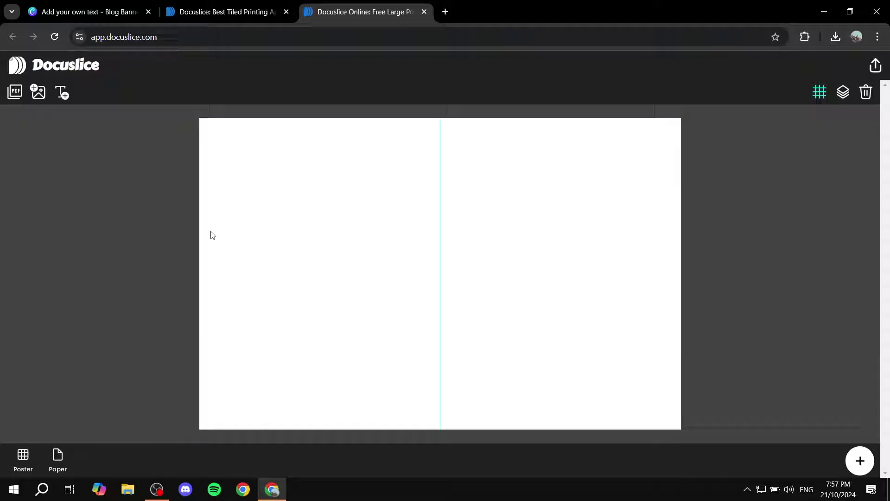
left_click(39, 98)
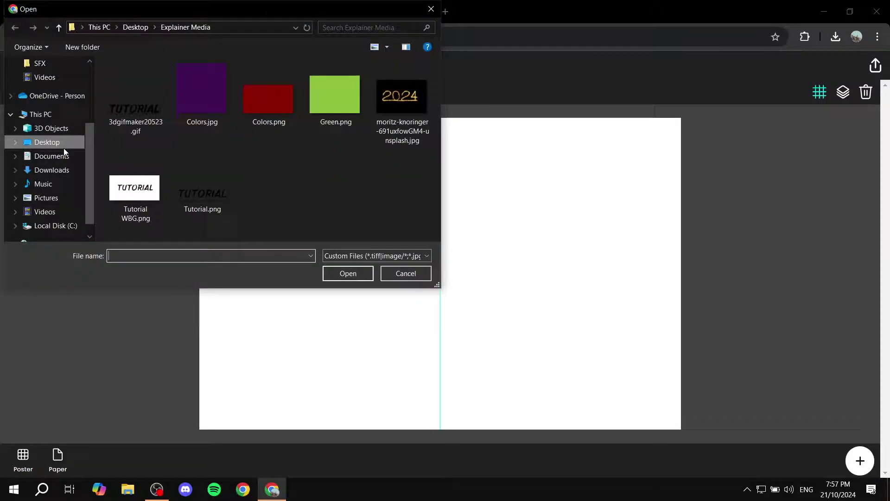
left_click(51, 170)
left_click(196, 95)
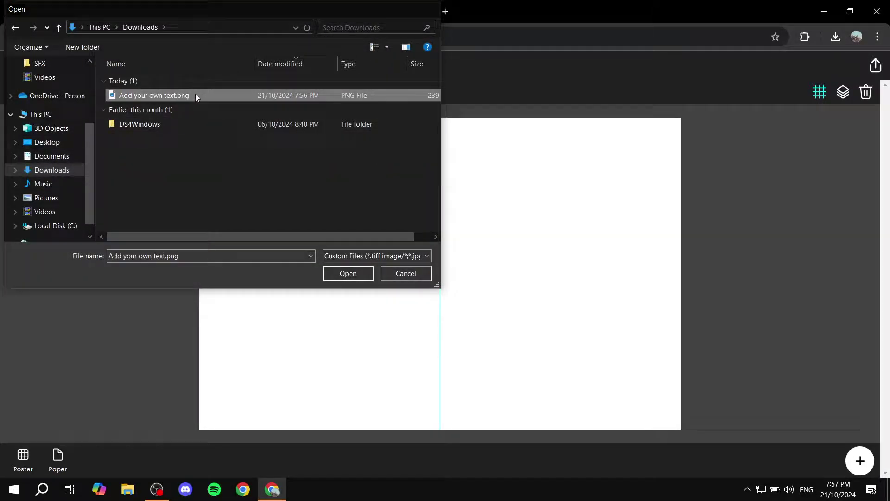
double_click(196, 95)
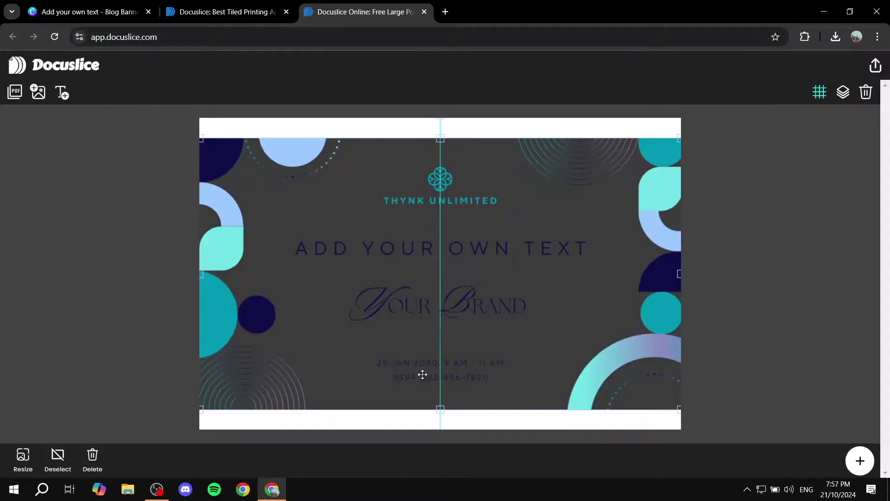
left_click(494, 356)
Resize the banner image with 'Full size & stretch' so it fills the whole page.
left_click(745, 268)
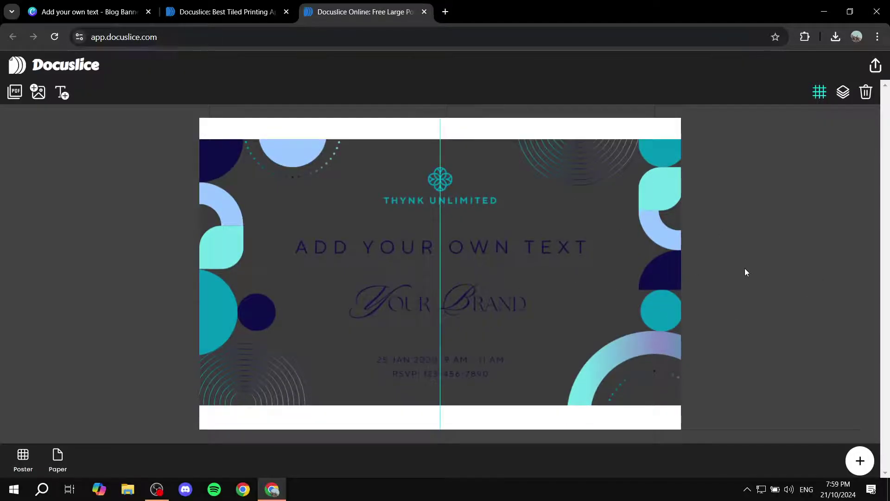
left_click(532, 244)
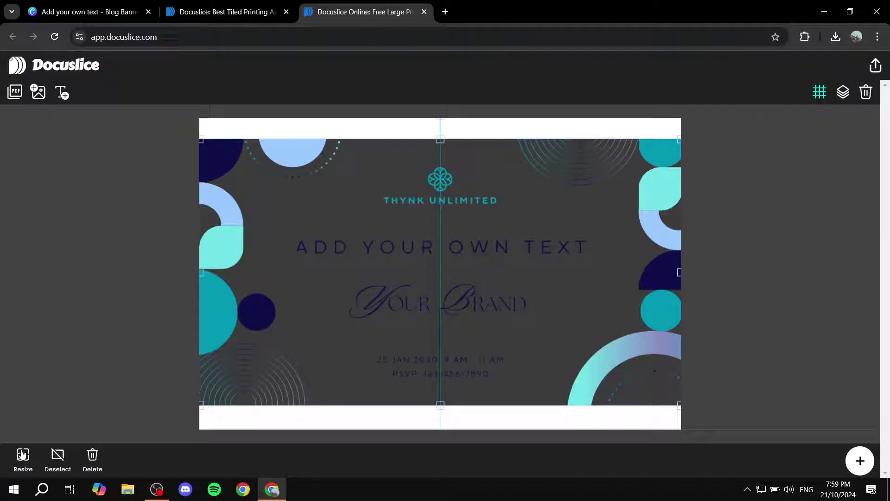
left_click(29, 456)
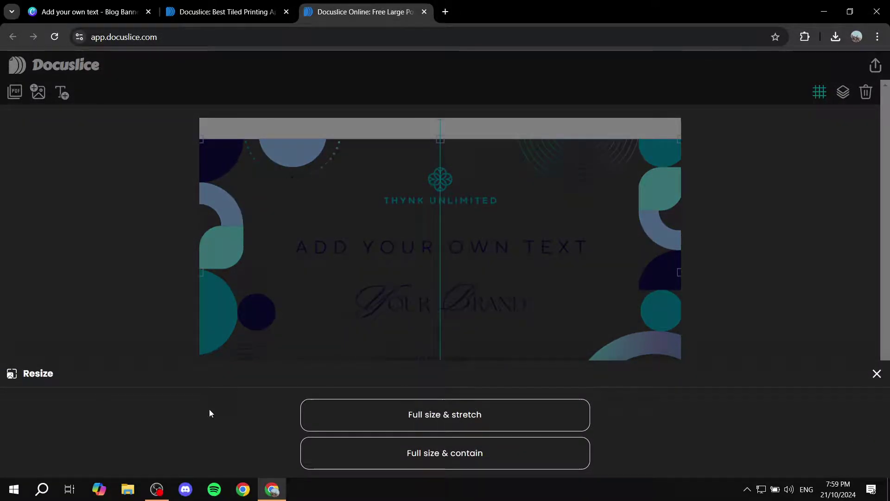
left_click(492, 419)
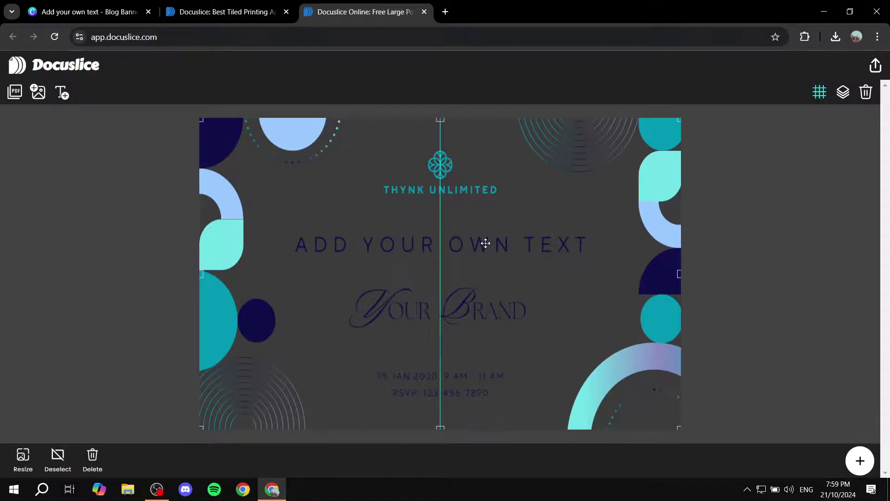
Try other vertical sheet counts in the Poster settings, leaving it at 1.
left_click(145, 236)
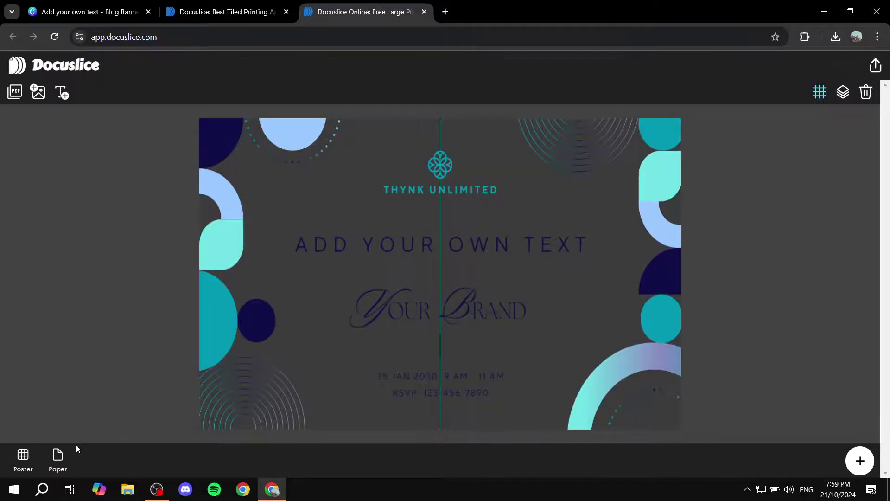
left_click(24, 459)
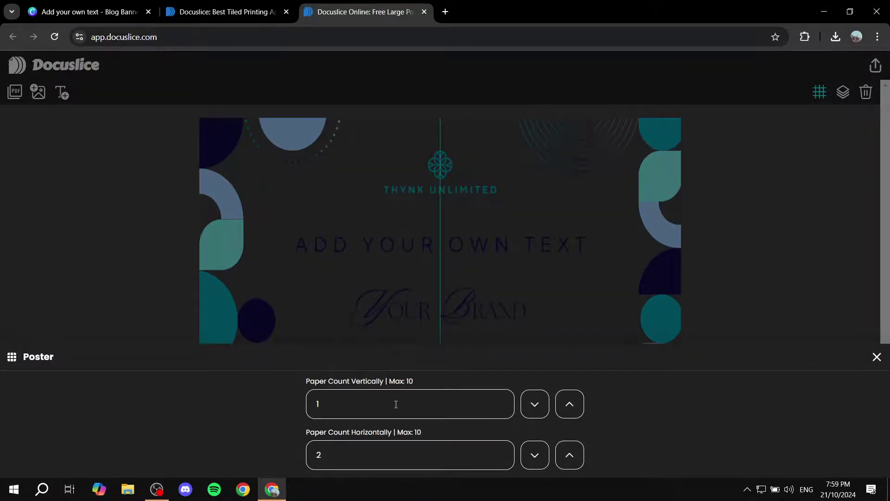
left_click_drag(301, 386, 438, 386)
left_click(465, 381)
left_click(578, 405)
left_click(578, 404)
left_click(537, 410)
left_click(538, 410)
left_click(583, 412)
left_click(535, 406)
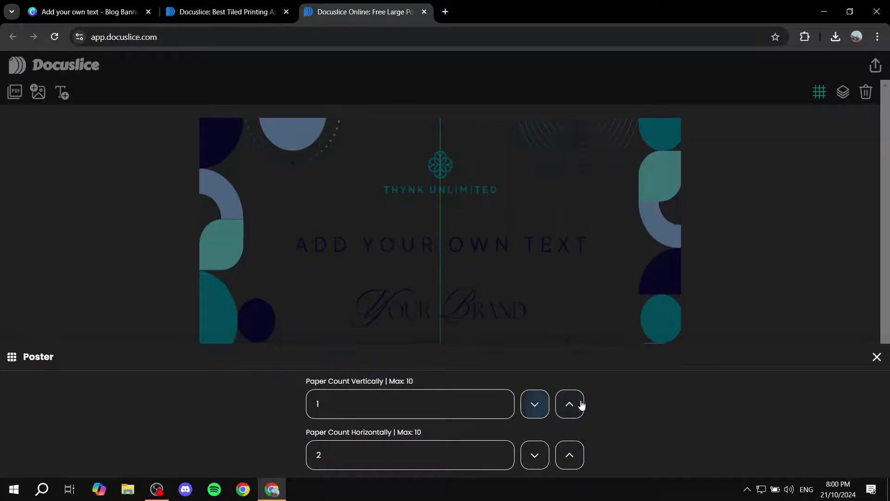
left_click(875, 358)
Fit the banner inside the page with 'Full size & contain'.
left_click(302, 338)
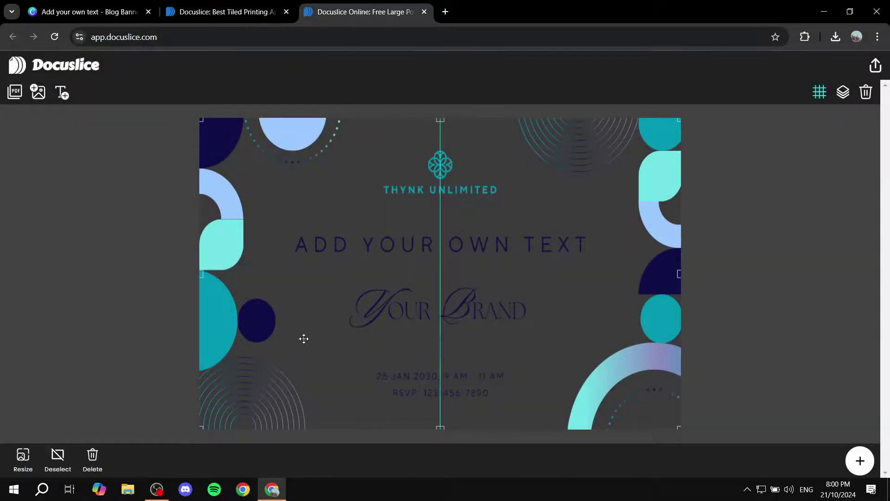
left_click(24, 457)
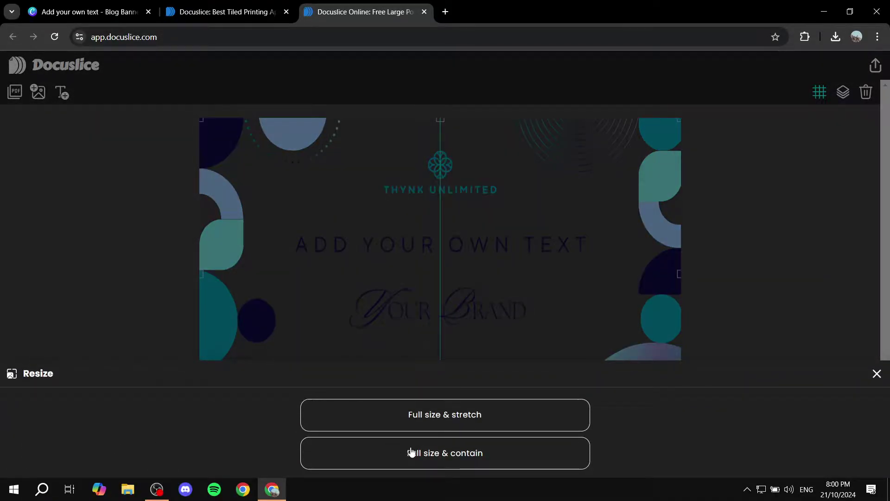
left_click(461, 458)
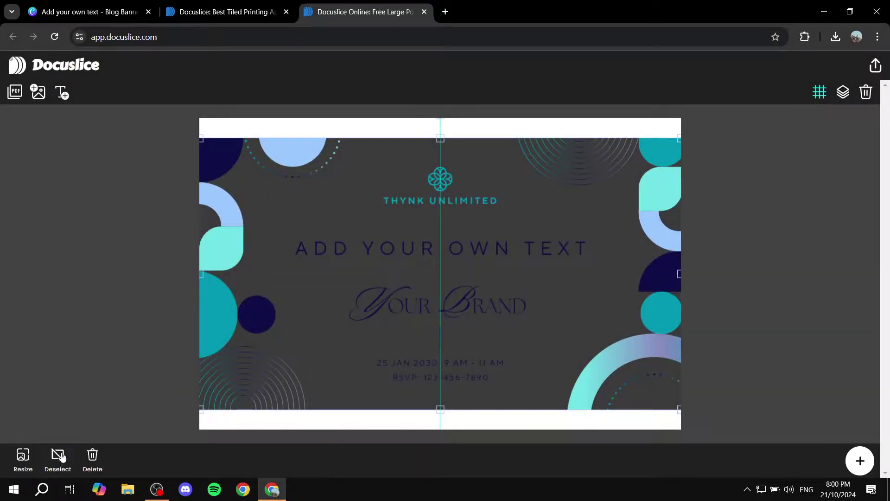
Set the poster grid to 3 sheets vertically and 6 sheets horizontally.
left_click(148, 354)
left_click(57, 456)
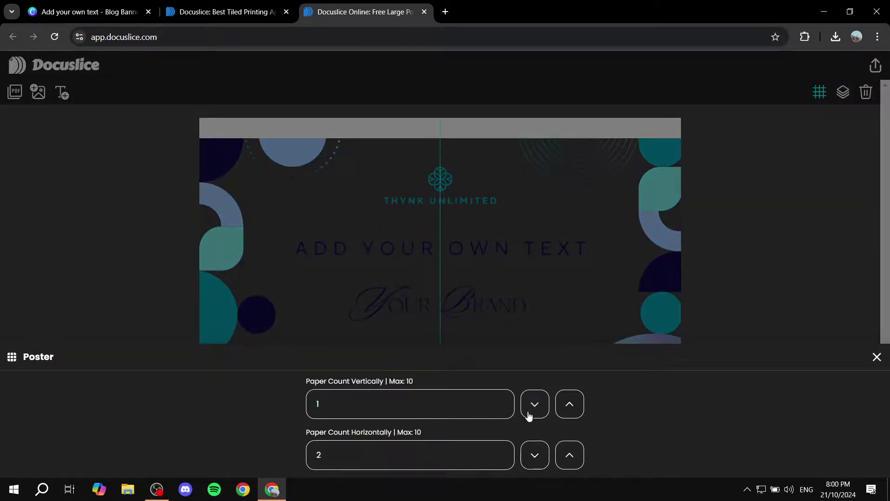
left_click(570, 404)
left_click(572, 408)
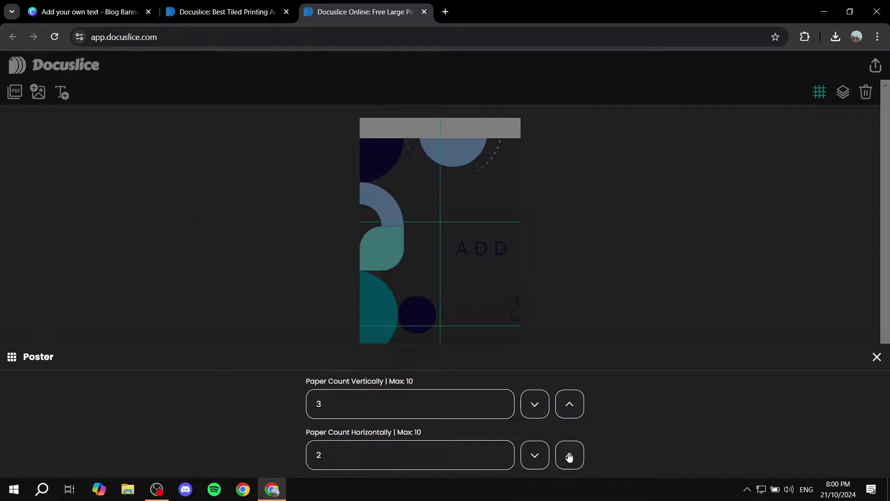
left_click(570, 455)
left_click(570, 456)
left_click(570, 455)
left_click(569, 457)
left_click(569, 456)
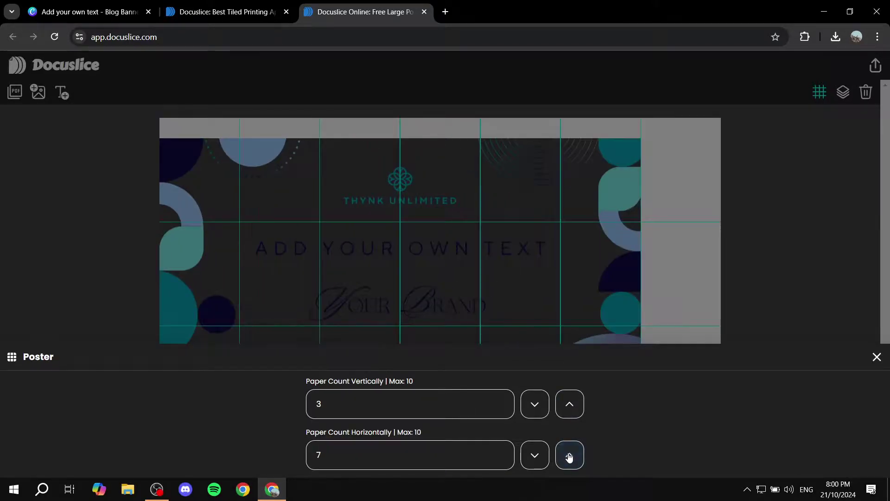
left_click(536, 462)
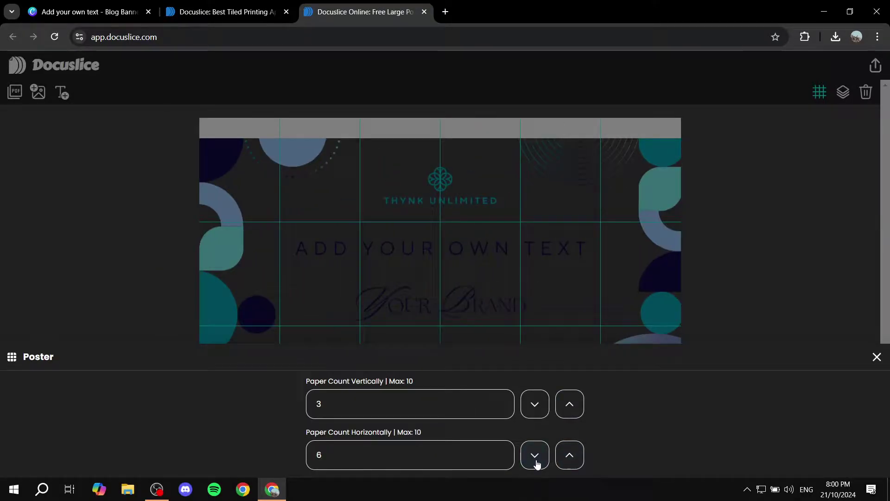
left_click(574, 412)
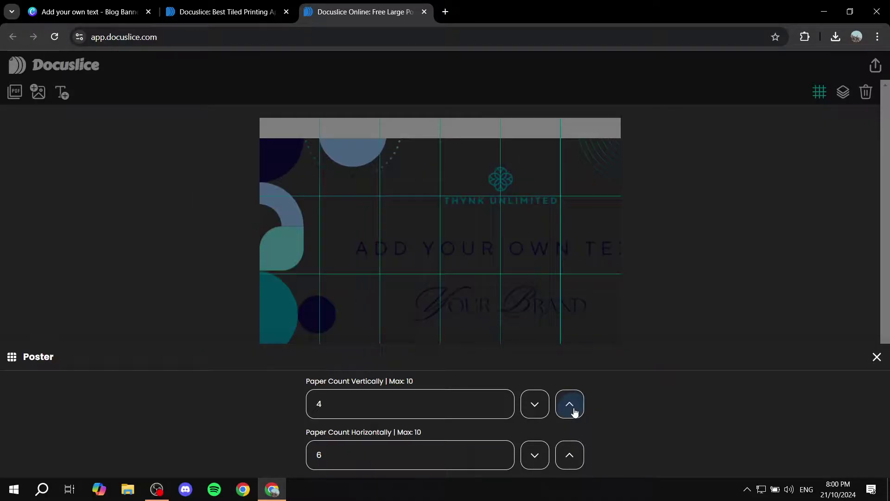
left_click(542, 409)
left_click(766, 273)
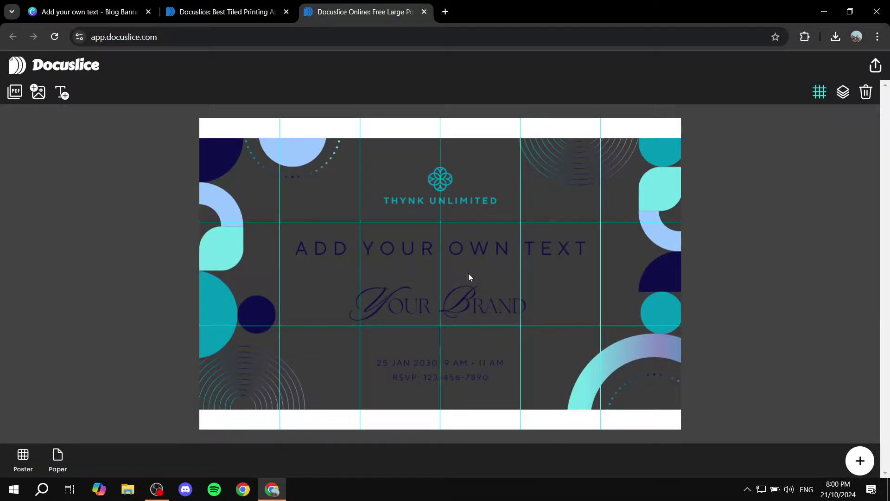
Stretch the banner with 'Full size & stretch' to fill the 18-sheet grid.
left_click(469, 305)
left_click_drag(469, 306, 467, 304)
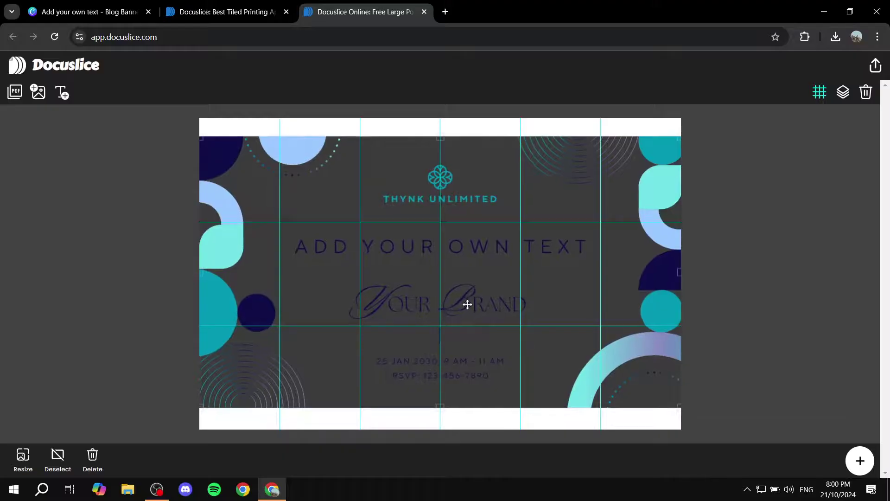
left_click(21, 457)
left_click(431, 416)
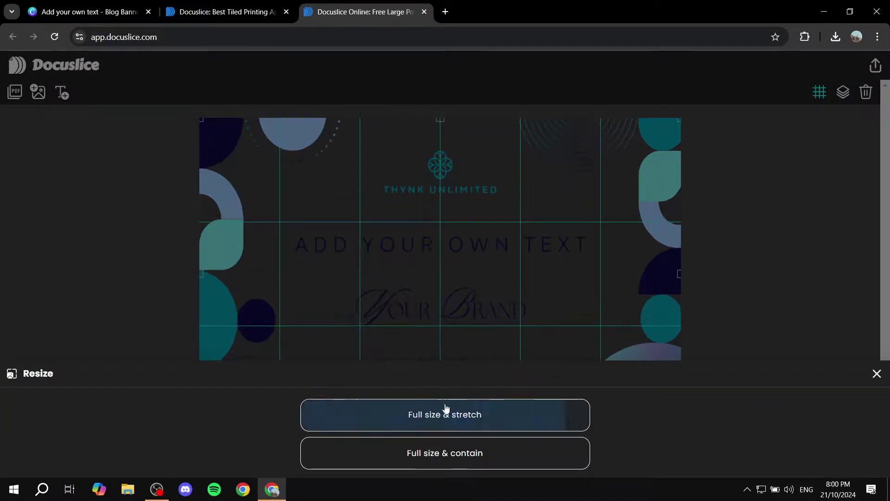
left_click(732, 252)
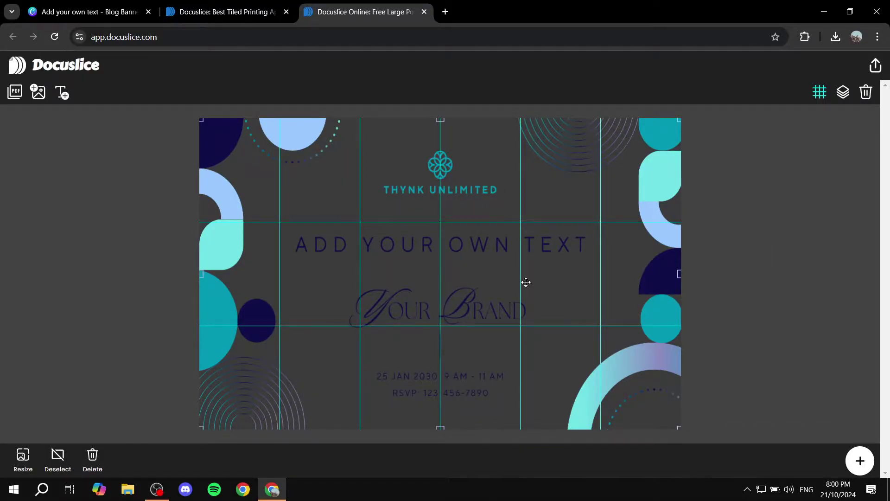
left_click(787, 316)
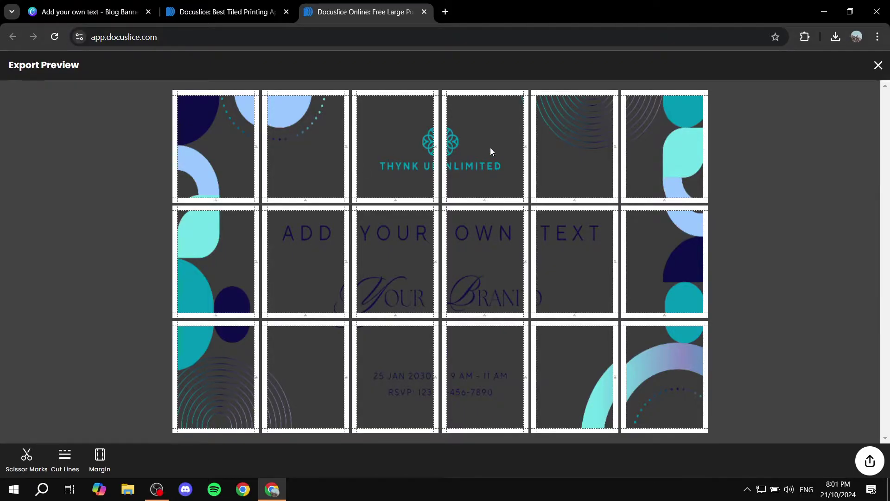
Turn cut lines off and compare tile margins of 0.25 and 0.75 inch.
left_click(65, 456)
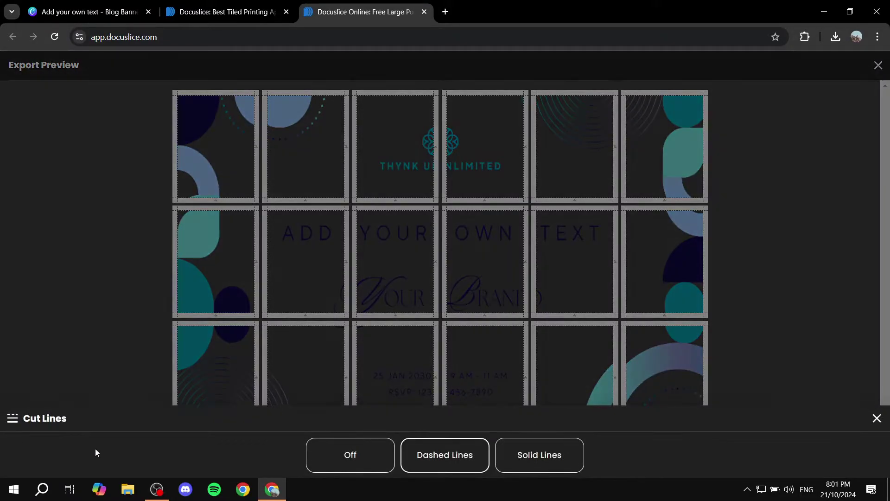
left_click(369, 458)
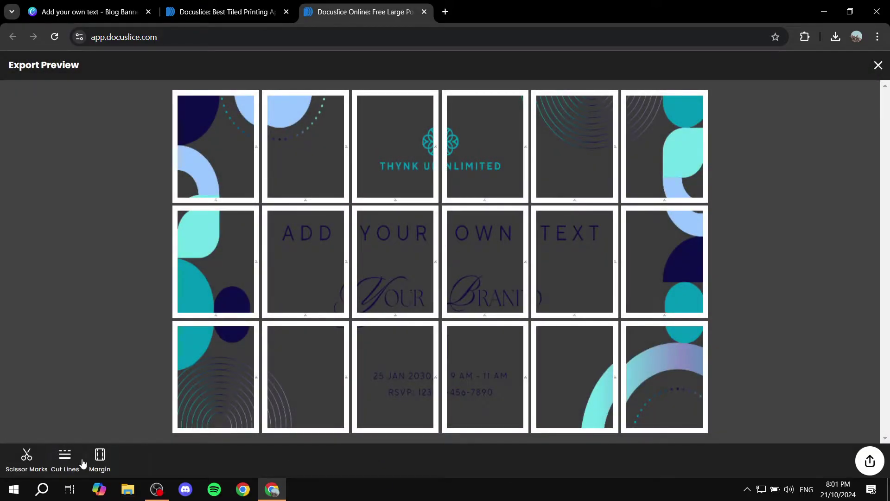
left_click(101, 456)
left_click(388, 457)
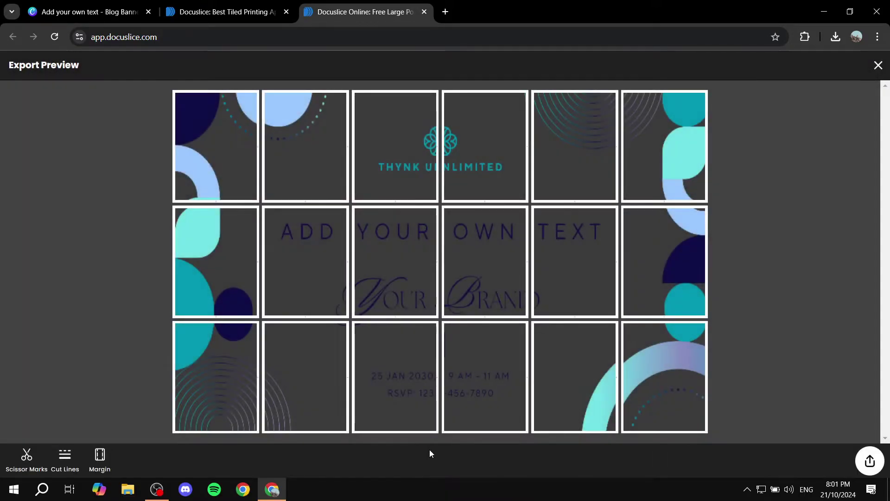
left_click(101, 457)
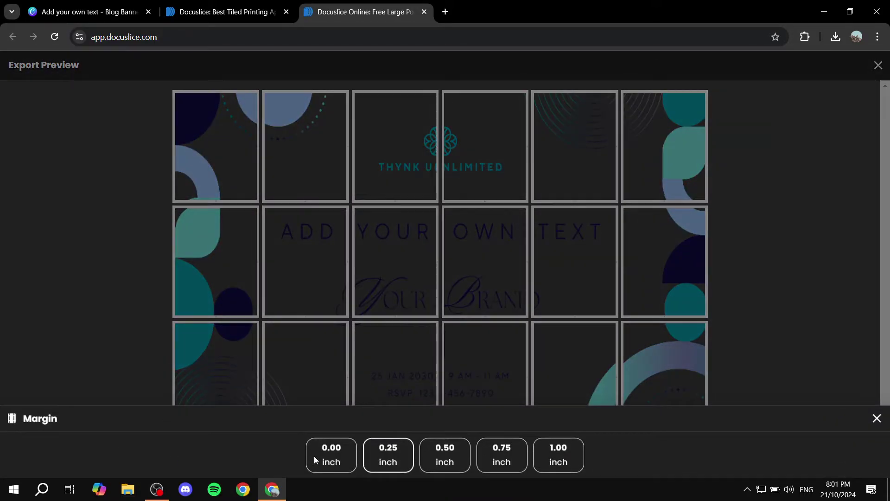
left_click(497, 460)
Settle on 0.25 inch tile margins, leaving cut lines off and scissor marks unchanged.
left_click(74, 458)
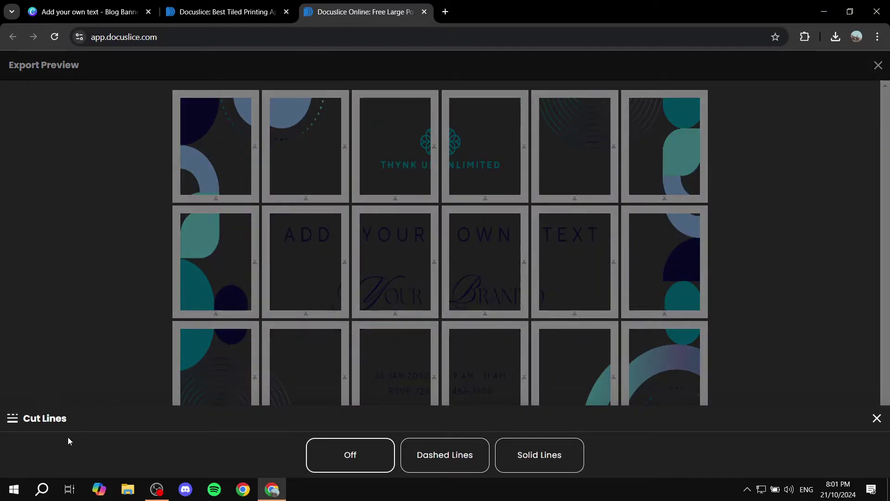
left_click(877, 418)
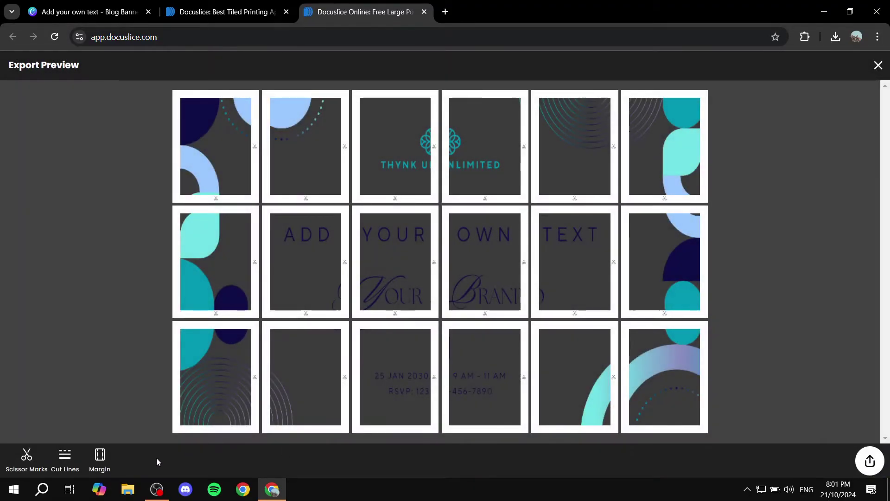
left_click(101, 457)
left_click(384, 457)
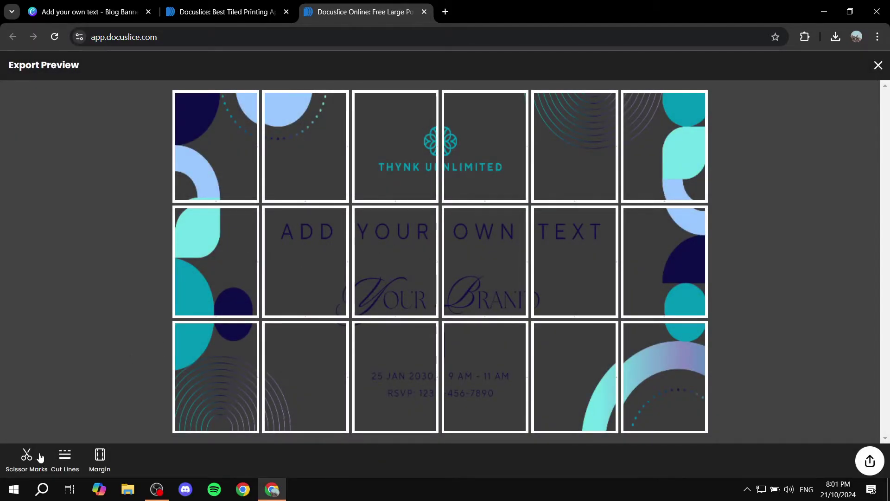
left_click(28, 460)
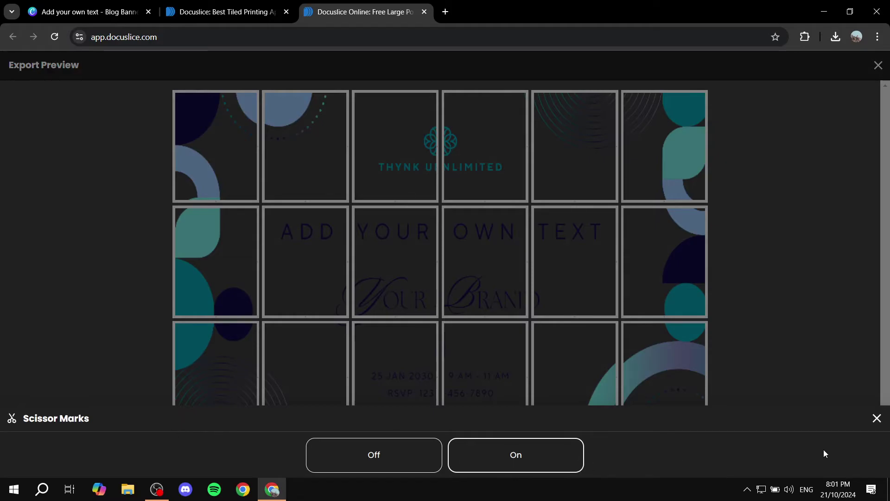
left_click(877, 419)
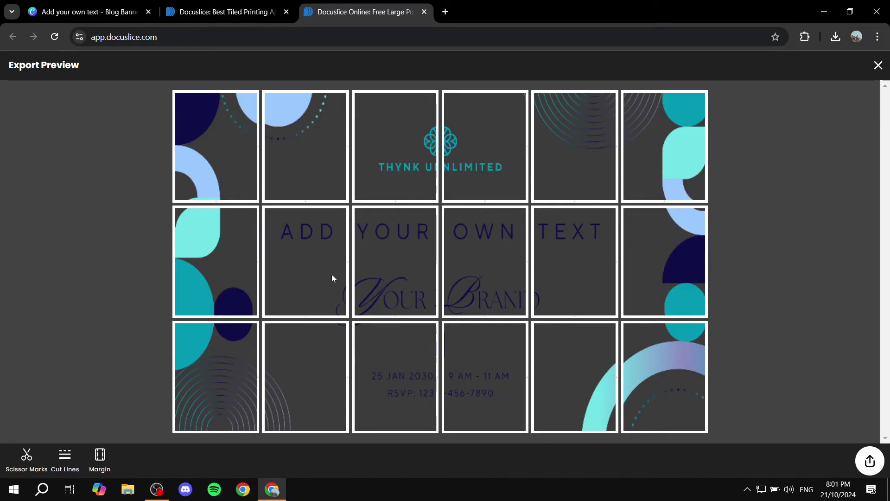
Export the 3×6 tiled banner poster as a PDF.
left_click(871, 461)
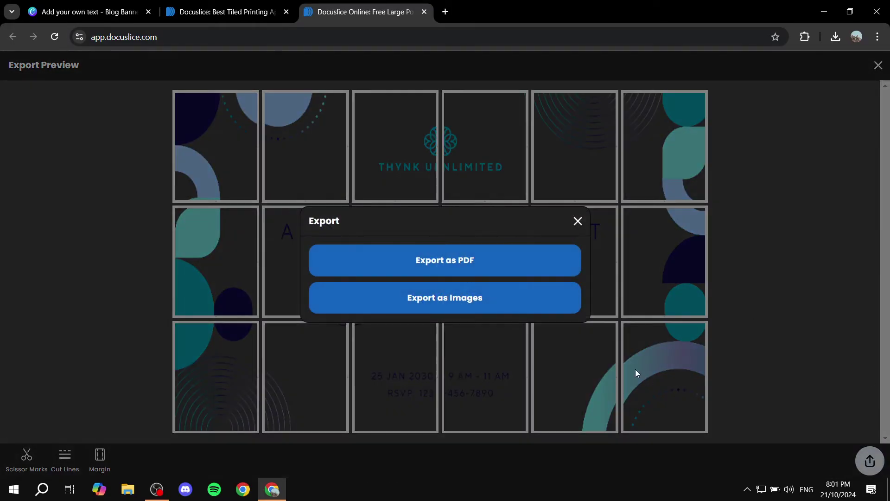
left_click(460, 261)
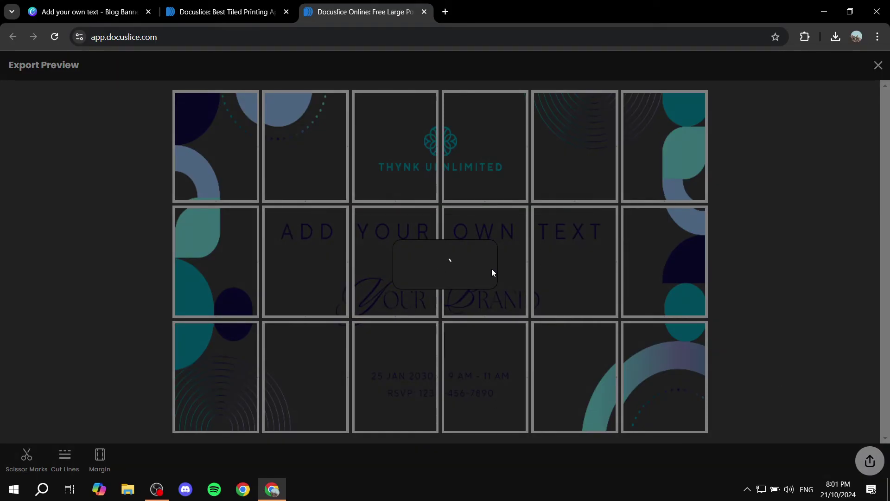